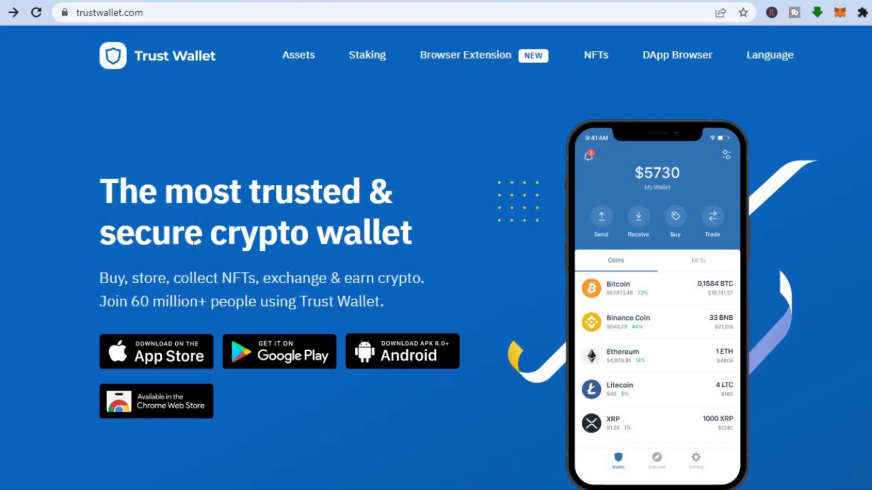
# Open the Trust Wallet extension's Chrome Web Store listing from trustwallet.com.
pyautogui.click(143, 400)
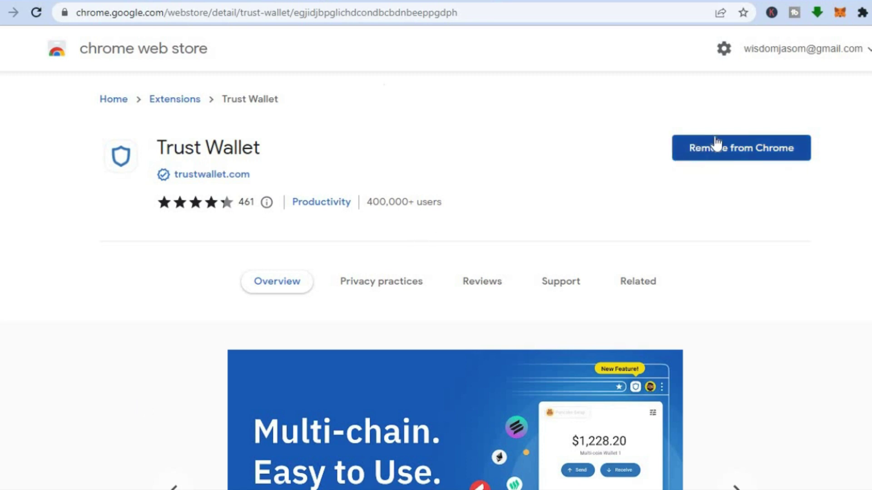
# Go back from the store listing to the trustwallet.com homepage via its link.
pyautogui.click(241, 177)
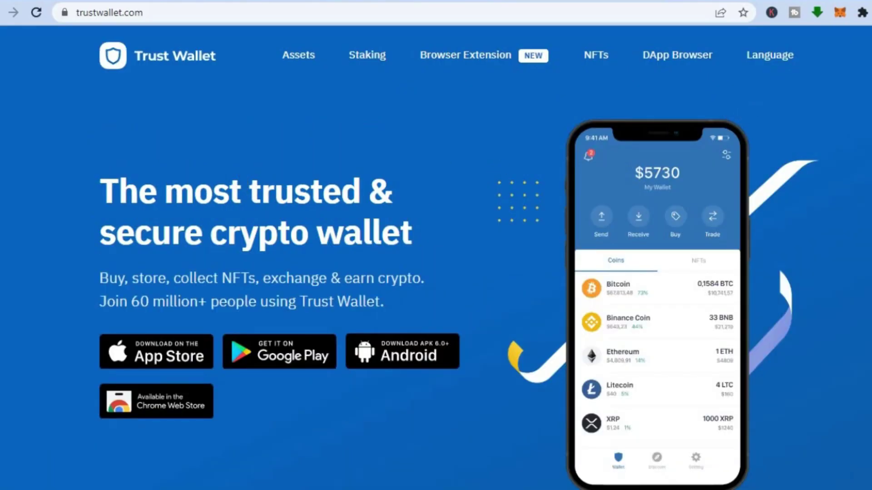
# Launch Trust Wallet from the Extensions menu and start creating a new wallet.
pyautogui.click(862, 13)
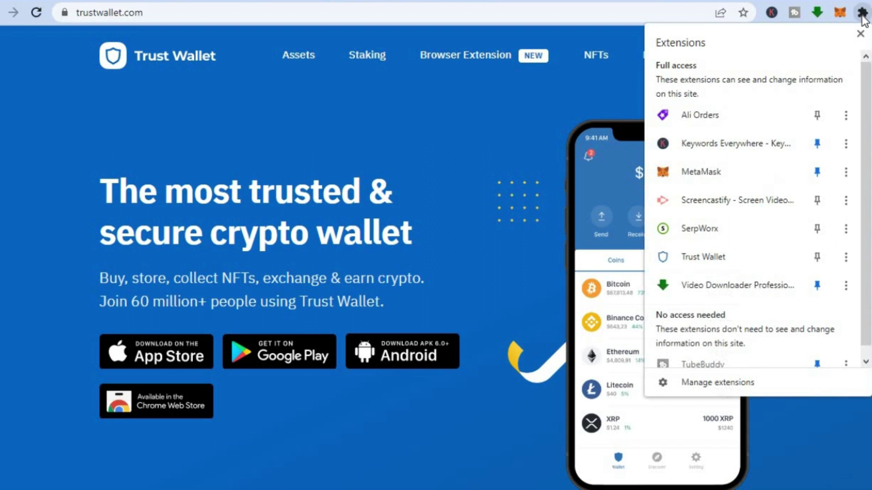
pyautogui.click(724, 262)
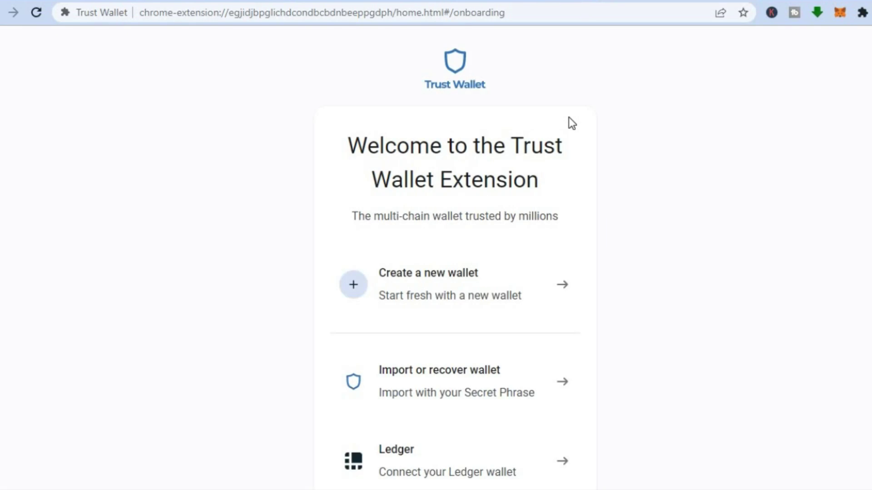
pyautogui.click(434, 276)
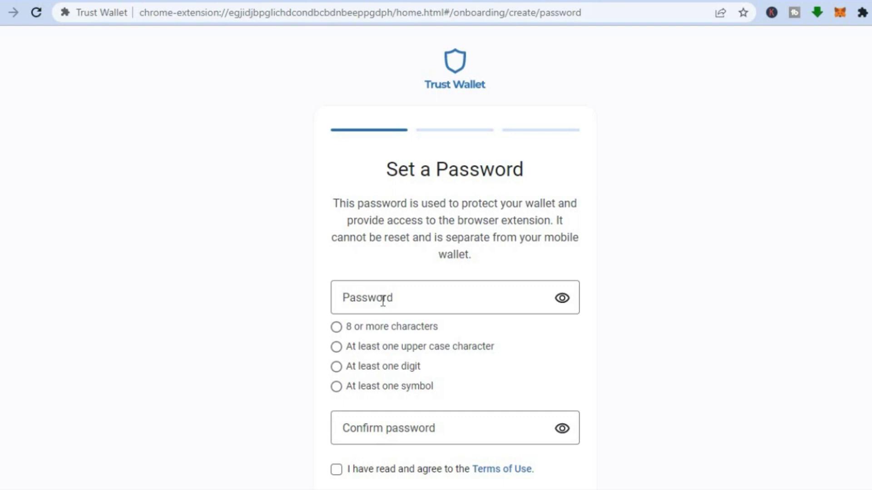
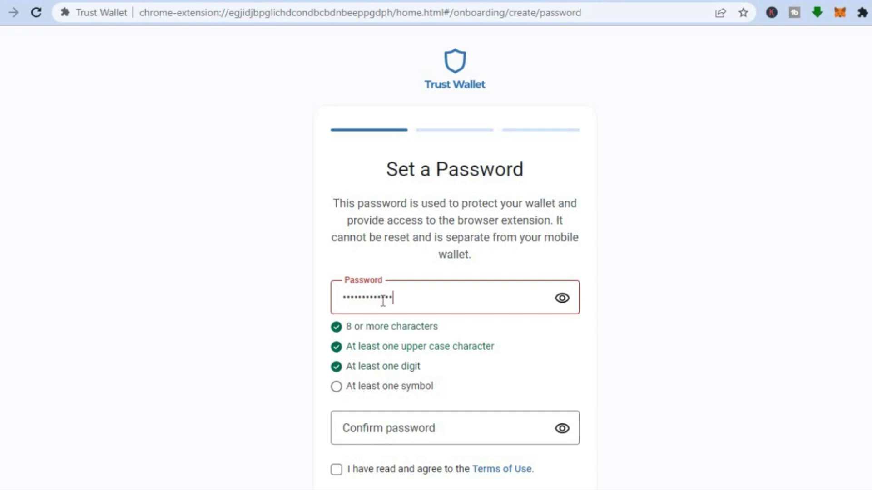
# Enter and confirm a wallet password, accept the Terms of Use, and proceed.
pyautogui.scroll(-1, 509, 422)
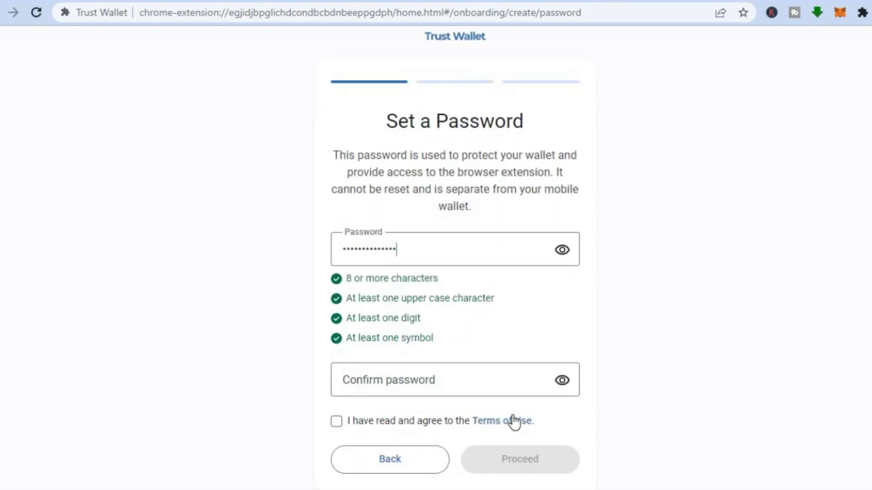
pyautogui.click(497, 376)
pyautogui.write('••••••••••••••')
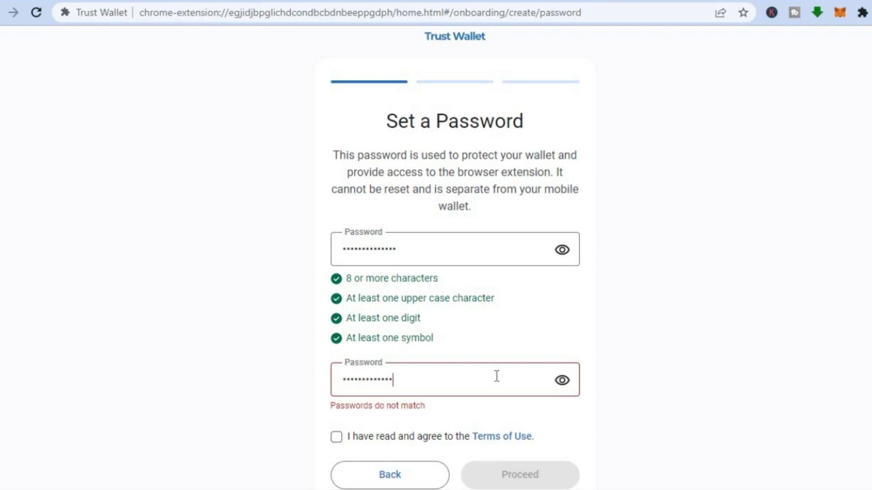
pyautogui.write('•')
pyautogui.click(338, 422)
pyautogui.click(513, 459)
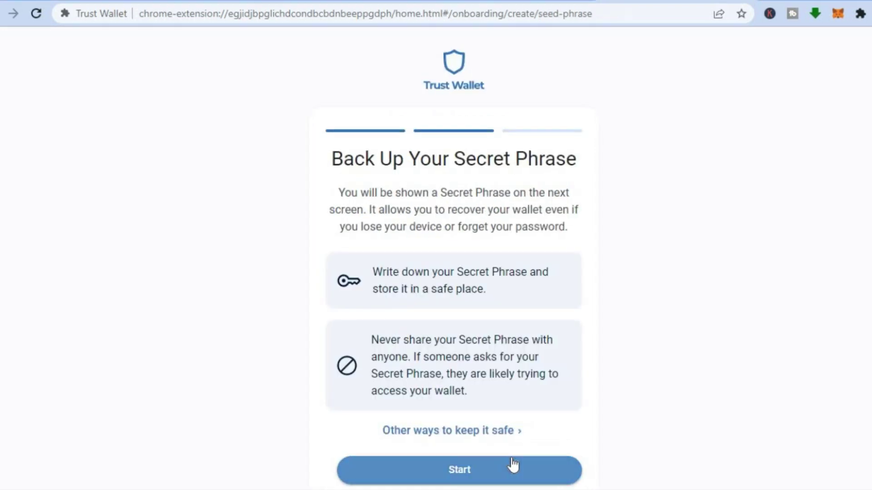
# Start the backup, reveal the secret phrase, and proceed to finish creating the wallet.
pyautogui.click(513, 465)
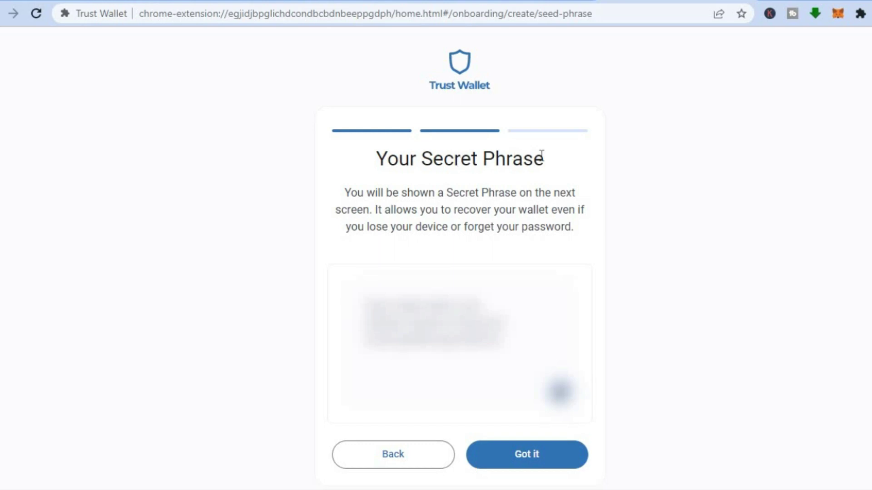
pyautogui.click(528, 466)
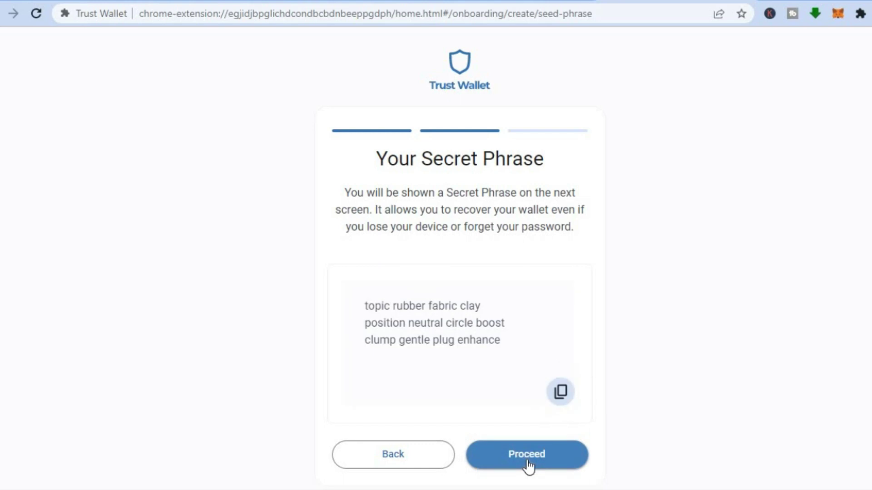
pyautogui.click(528, 454)
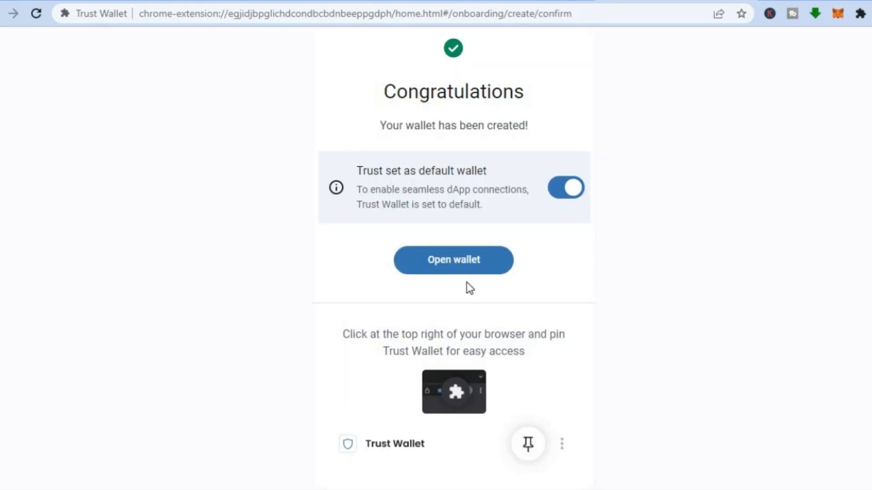
# Open the new wallet and dismiss both intro tips to show the $0.00 Crypto list.
pyautogui.click(447, 262)
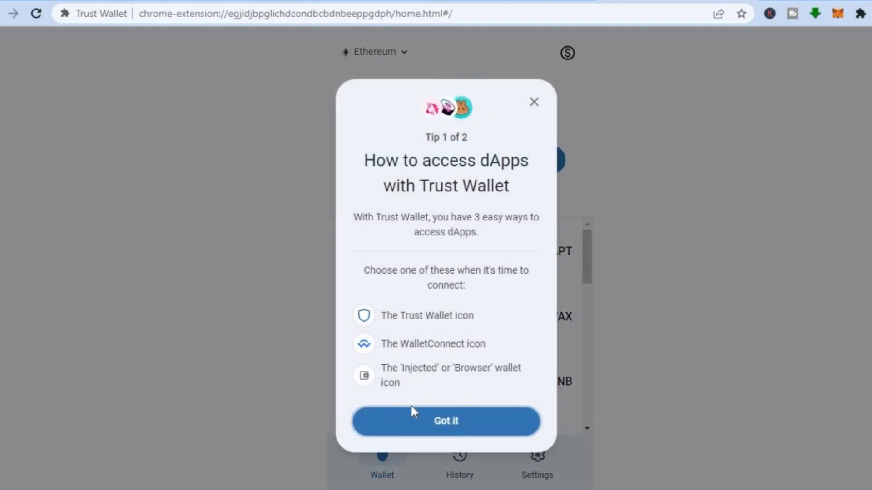
pyautogui.click(427, 415)
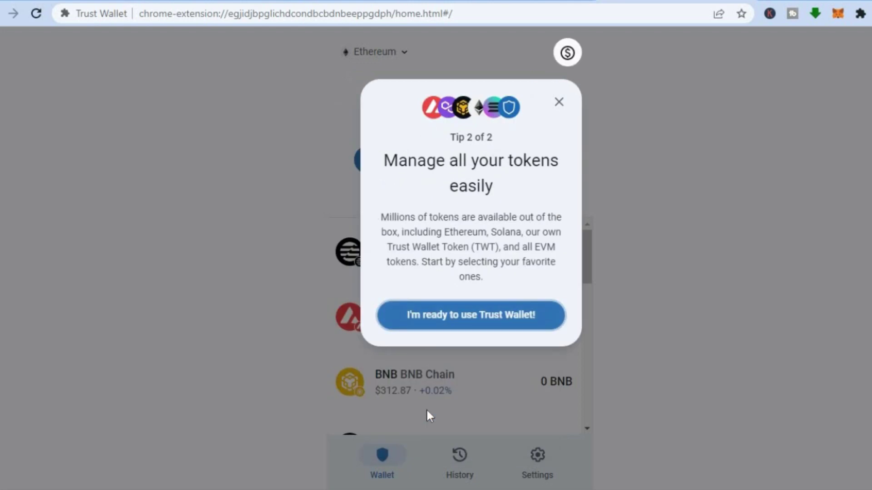
pyautogui.click(459, 324)
pyautogui.scroll(-1, 460, 324)
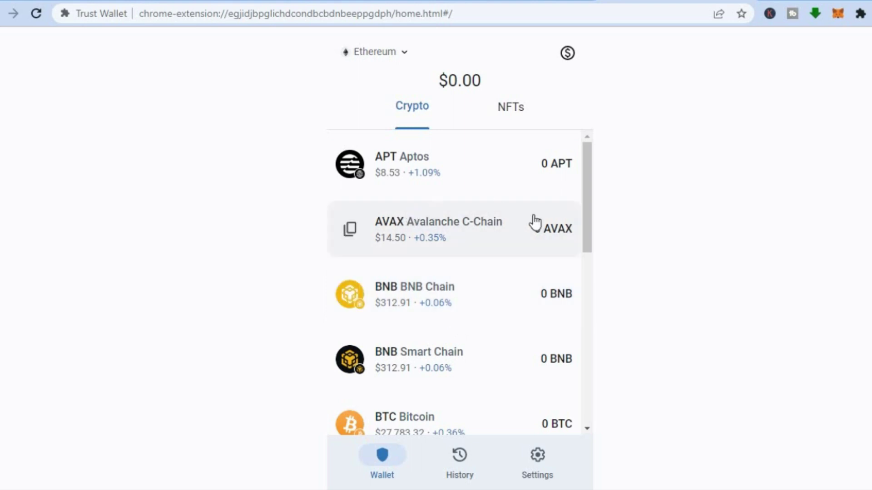
# Open Bitcoin's asset page and choose Buy crypto from its more-actions menu.
pyautogui.moveTo(585, 199); pyautogui.dragTo(581, 245)
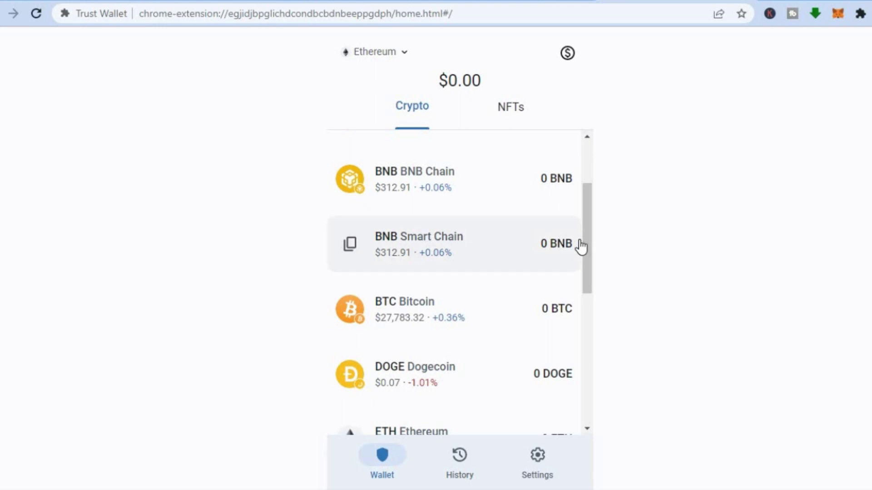
pyautogui.click(398, 304)
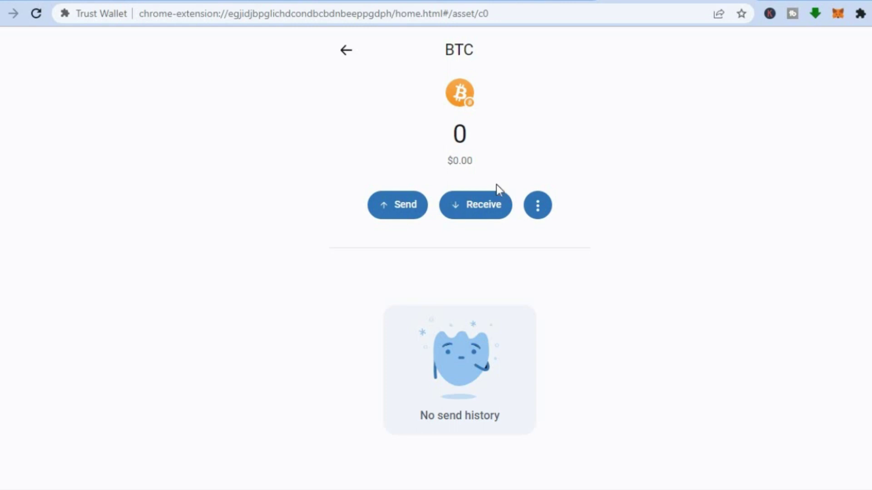
pyautogui.click(538, 208)
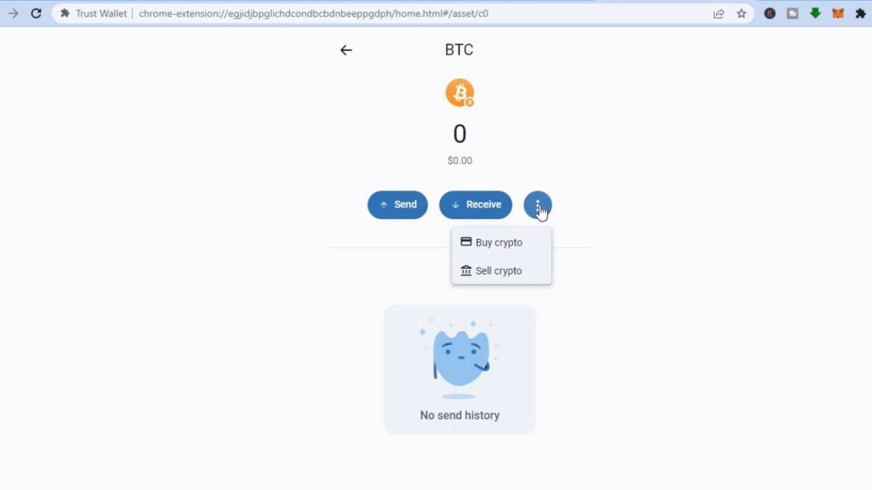
pyautogui.click(491, 242)
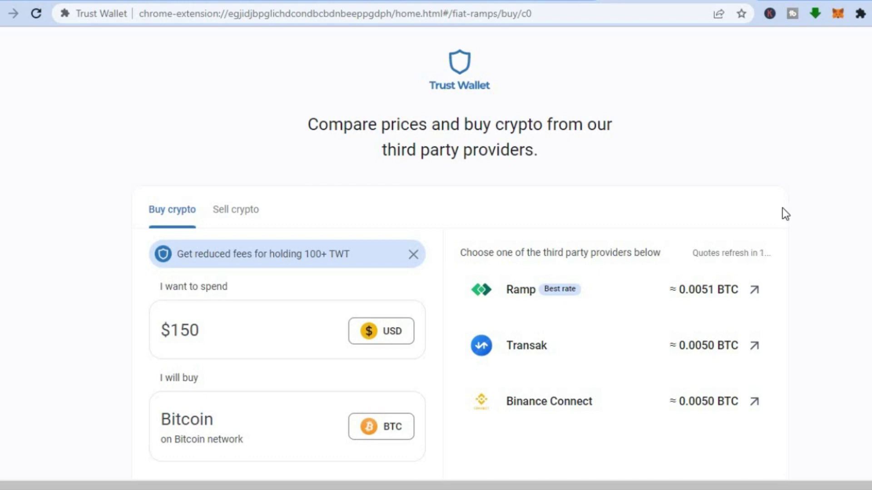
# Change the spend amount to $100 and bring up the Choose crypto list.
pyautogui.scroll(-1, 447, 336)
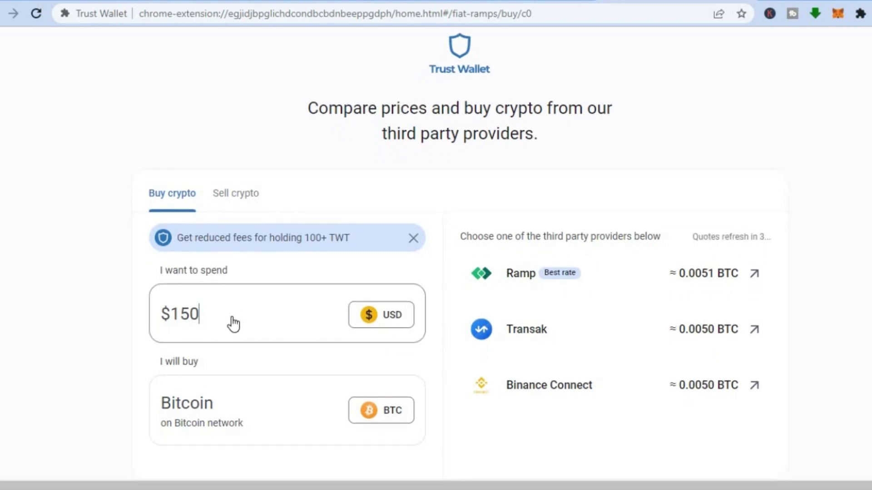
pyautogui.press('BackSpace')
pyautogui.press('BackSpace')
pyautogui.write('0')
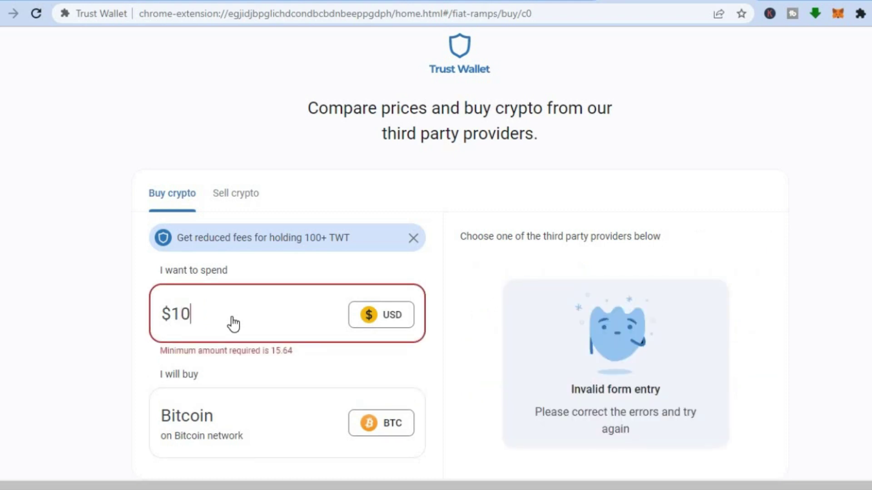
pyautogui.write('0')
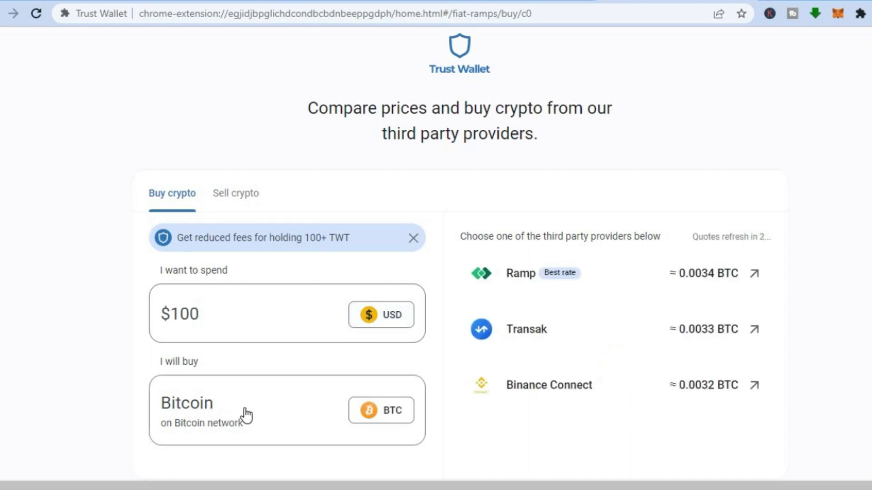
pyautogui.click(376, 422)
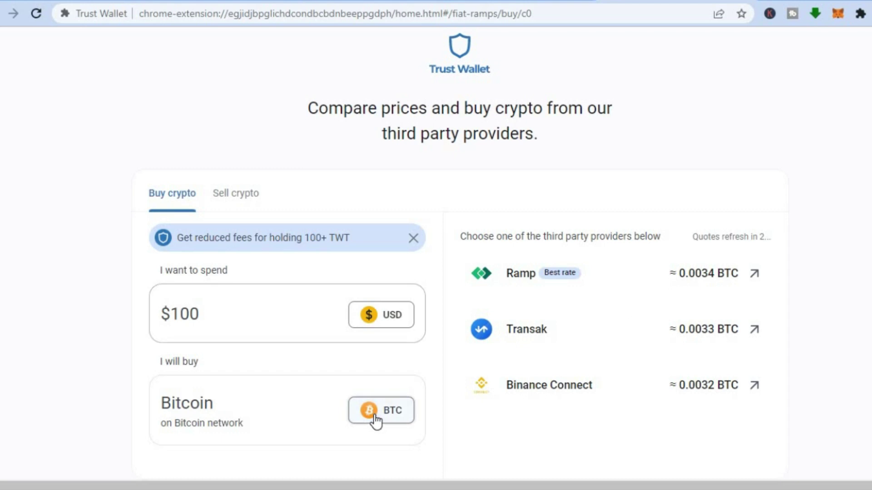
pyautogui.click(376, 422)
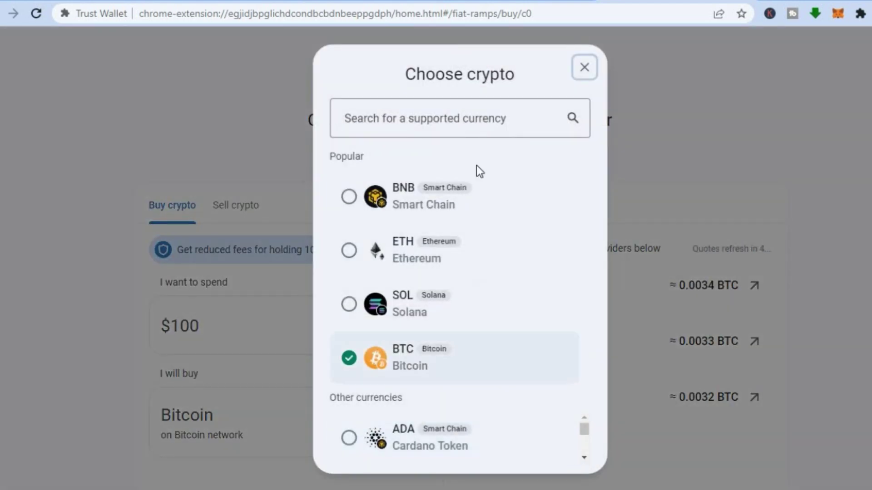
# Search 'tr' in Choose crypto and select TRX Tron as the coin to buy.
pyautogui.click(438, 118)
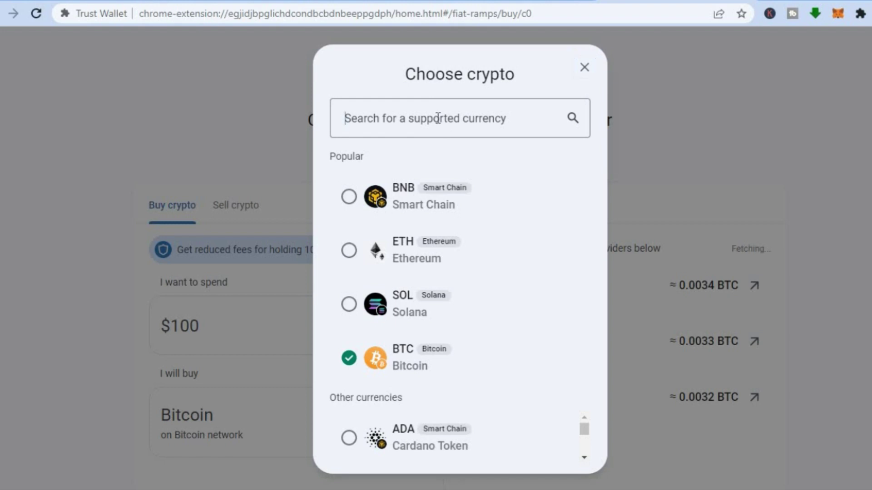
pyautogui.write('tr')
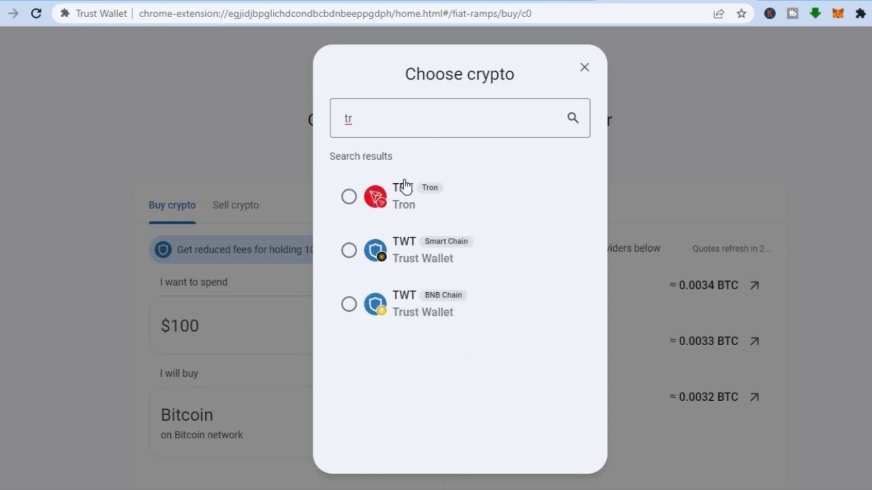
pyautogui.click(398, 193)
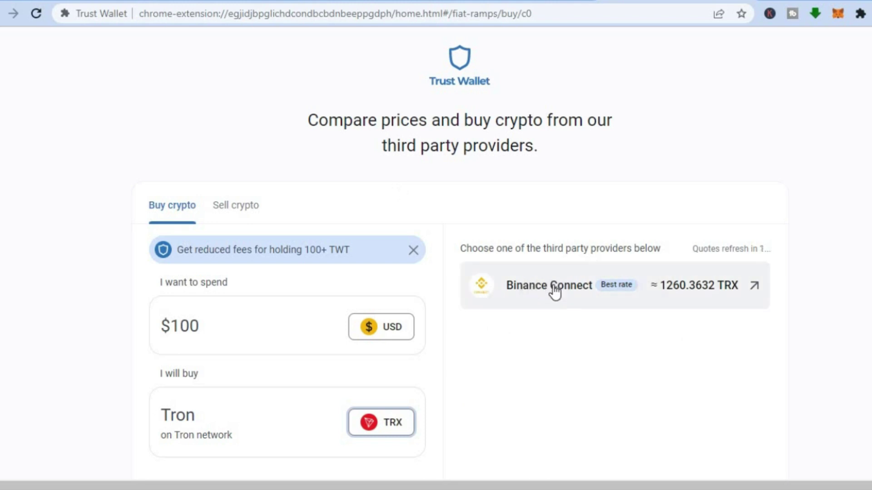
pyautogui.scroll(-1, 620, 298)
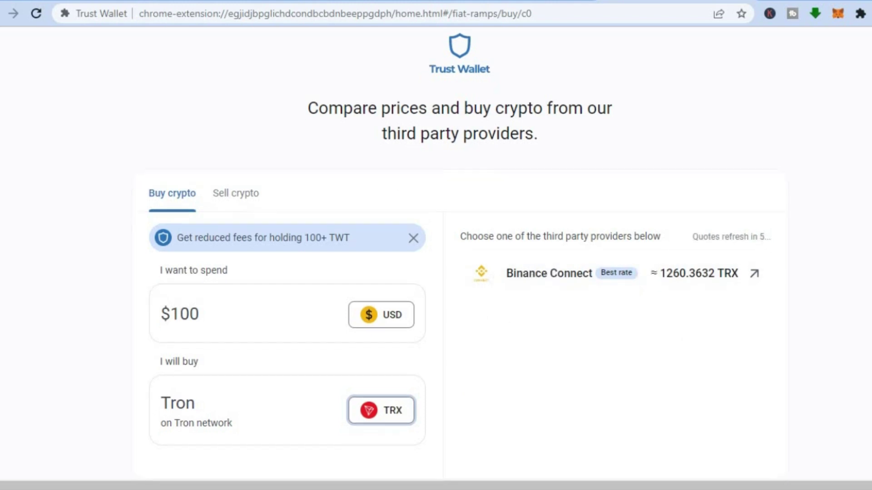
# Continue the $100 TRX purchase with Binance Connect and review its card quote.
pyautogui.click(581, 274)
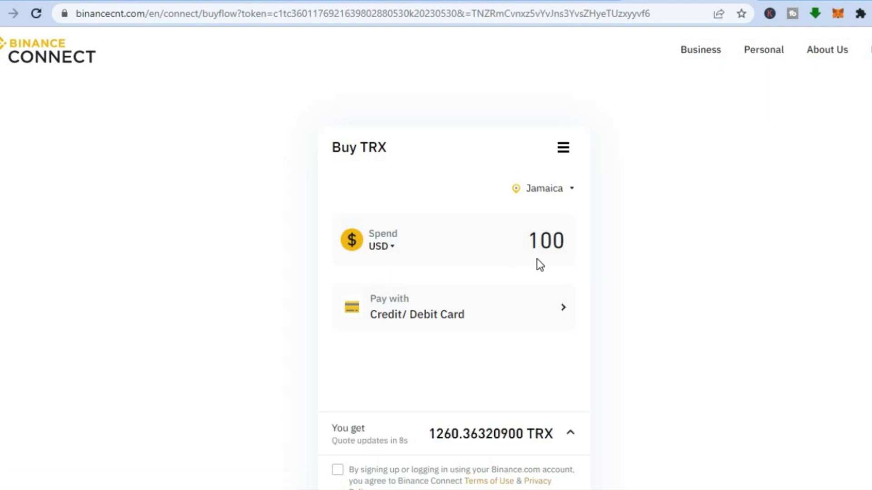
pyautogui.scroll(-1, 537, 286)
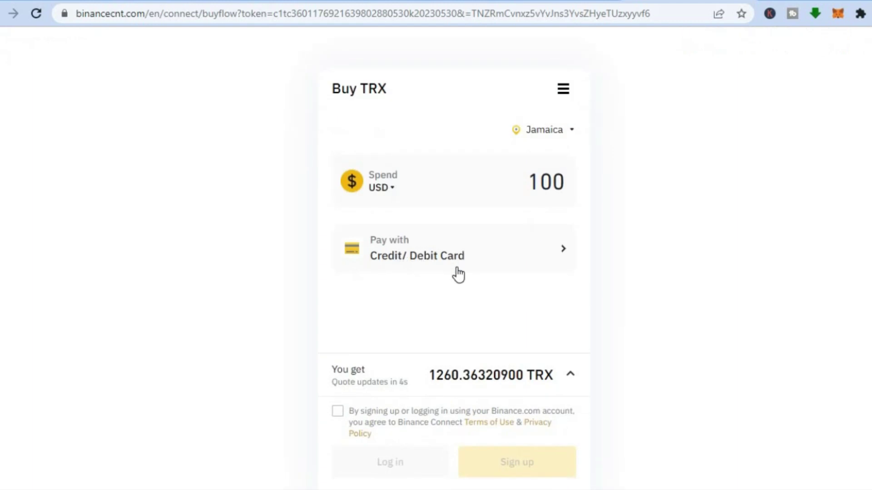
# Accept the Binance Connect terms and switch the crypto to buy from TRX to ETH.
pyautogui.click(338, 412)
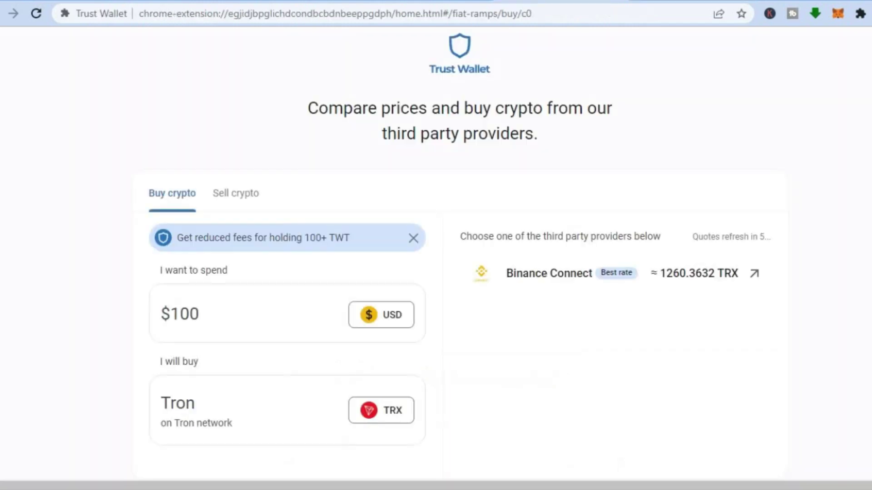
pyautogui.click(381, 415)
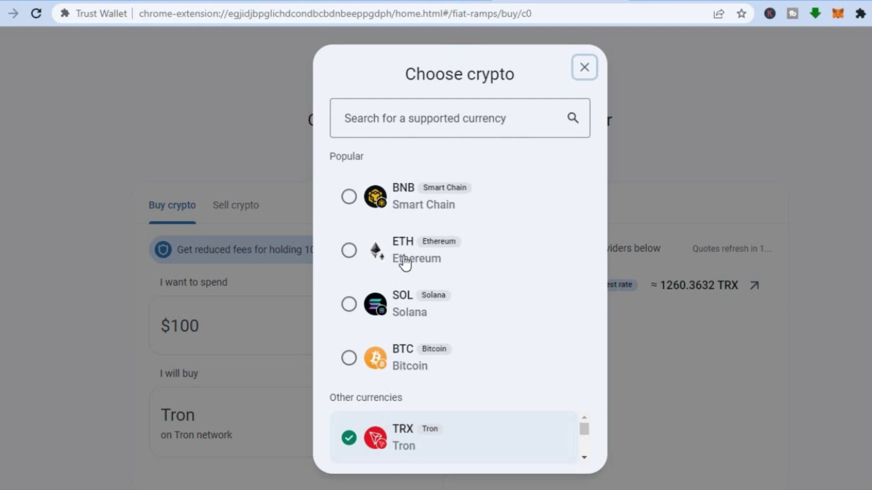
pyautogui.click(404, 260)
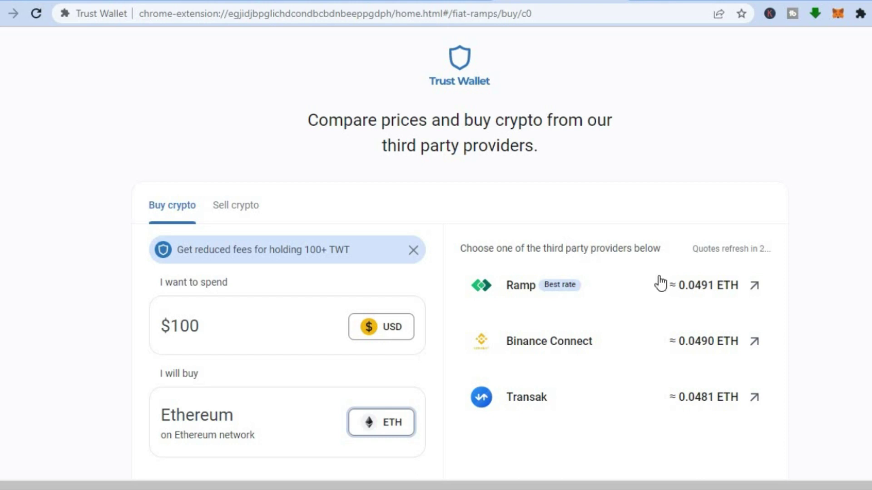
pyautogui.scroll(-1, 628, 370)
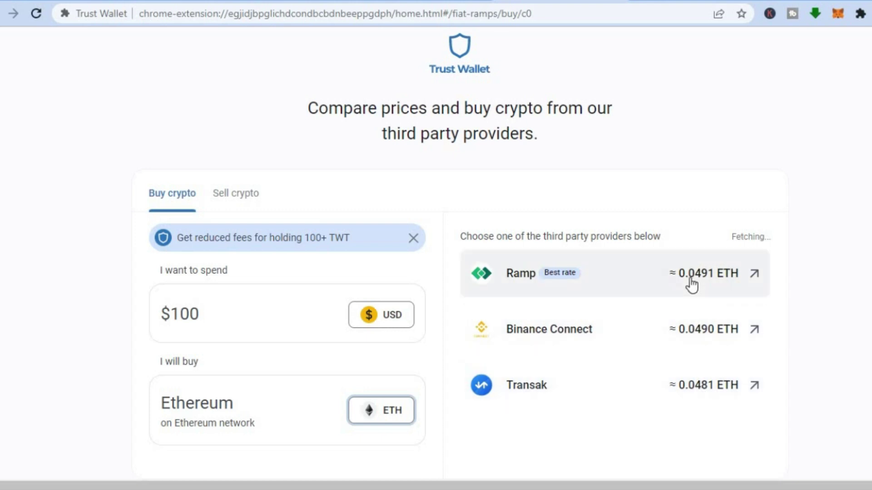
# Check Ramp's ≈0.0494 ETH offer for $100, which rejects the country, and return to Trust Wallet.
pyautogui.click(616, 289)
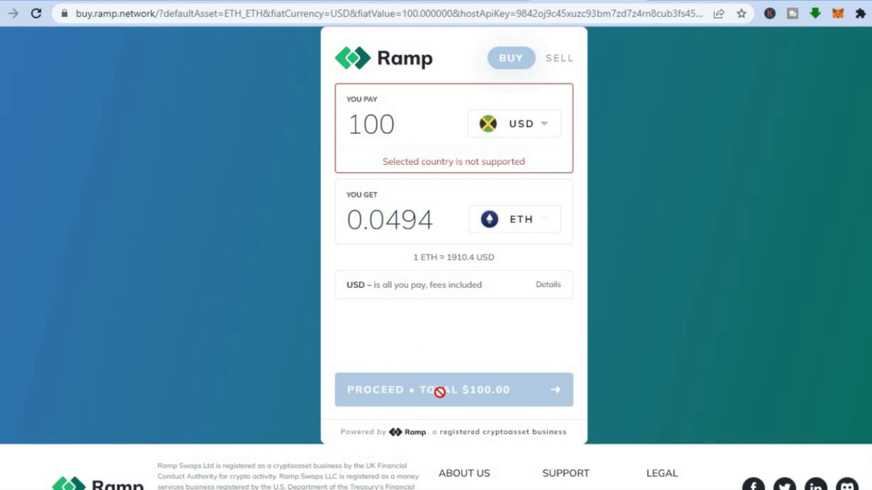
pyautogui.click(480, 2)
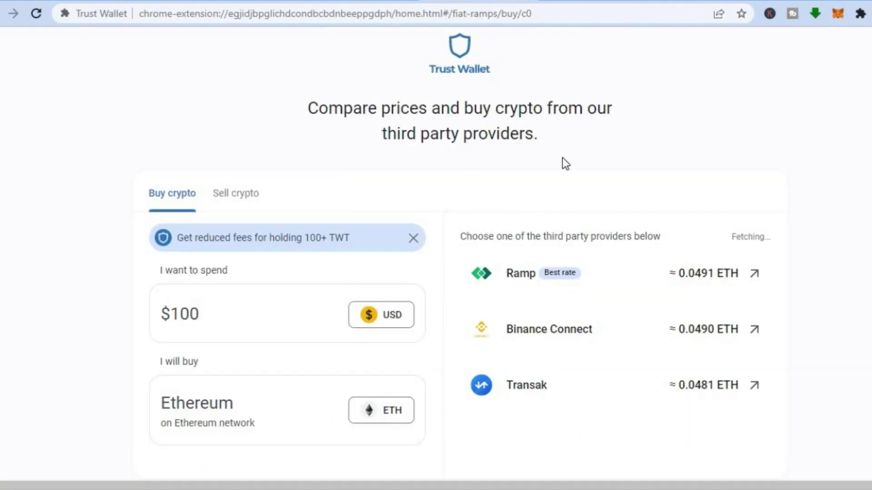
# Review the Sell ETH form and USD currency list unchanged, then go back twice.
pyautogui.click(228, 198)
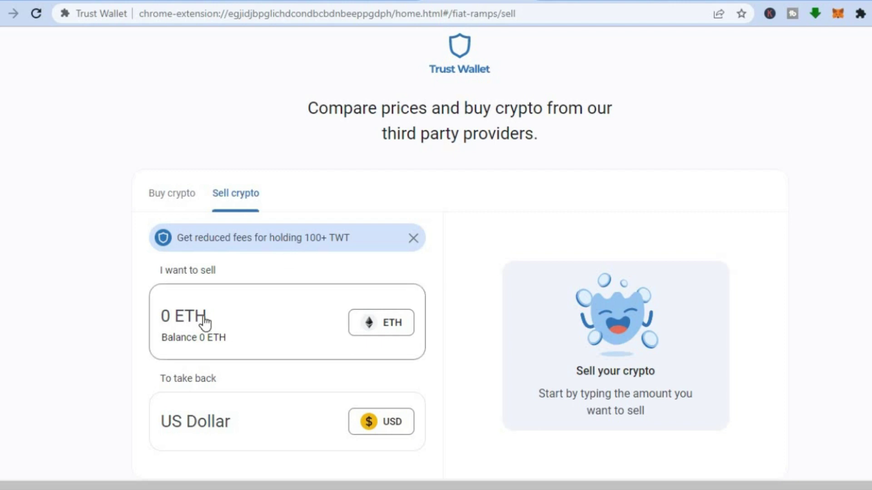
pyautogui.click(256, 326)
pyautogui.click(251, 432)
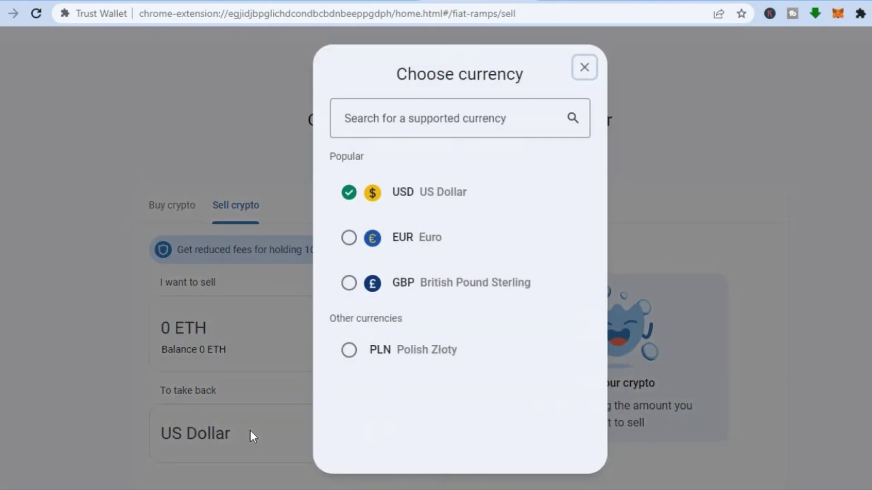
pyautogui.click(584, 68)
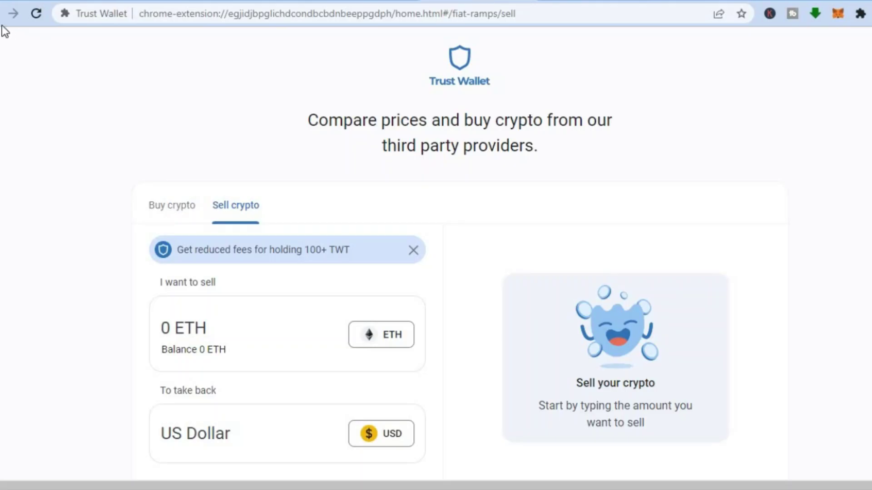
pyautogui.hotkey('alt', 'Left')
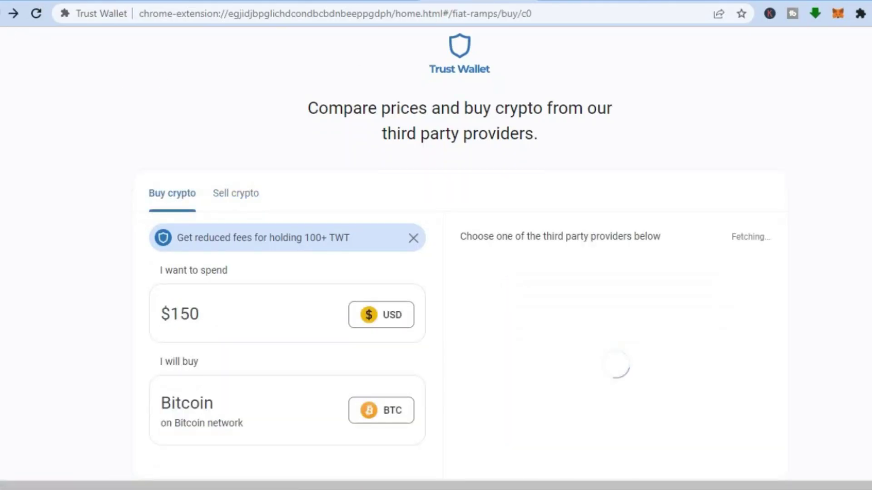
pyautogui.hotkey('alt', 'Left')
pyautogui.hotkey('alt', 'Left')
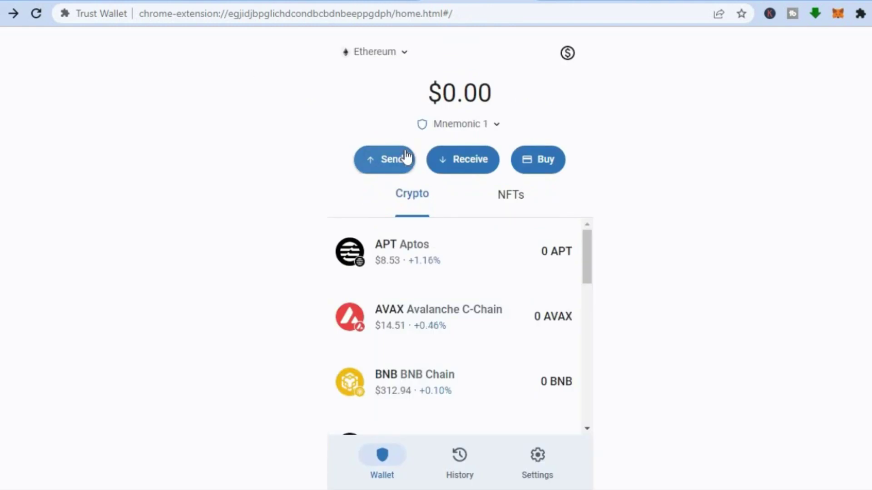
pyautogui.click(463, 159)
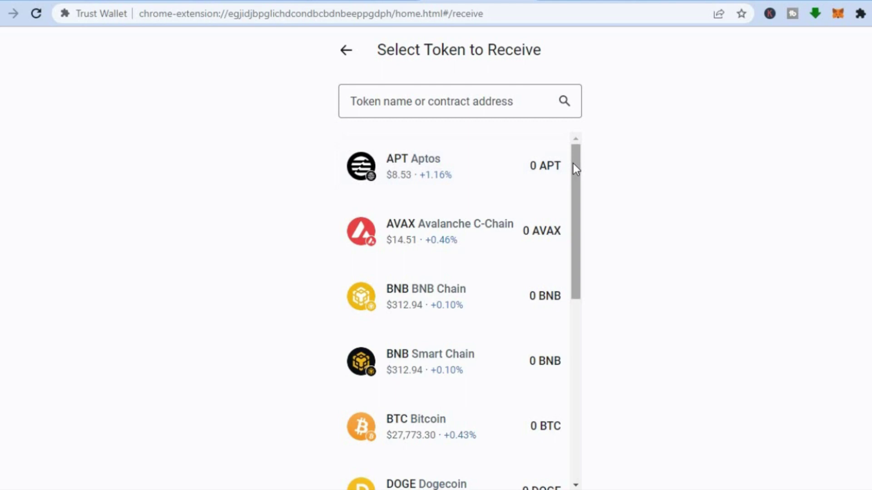
pyautogui.moveTo(573, 165); pyautogui.dragTo(572, 222)
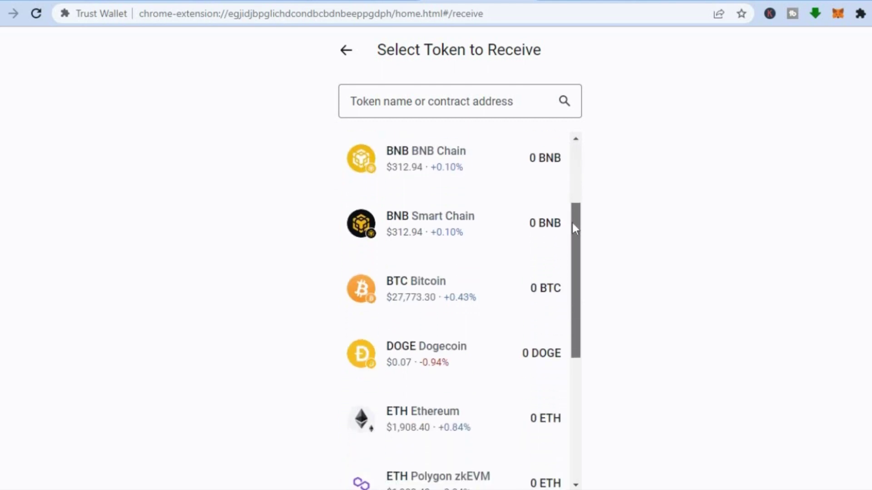
pyautogui.click(445, 291)
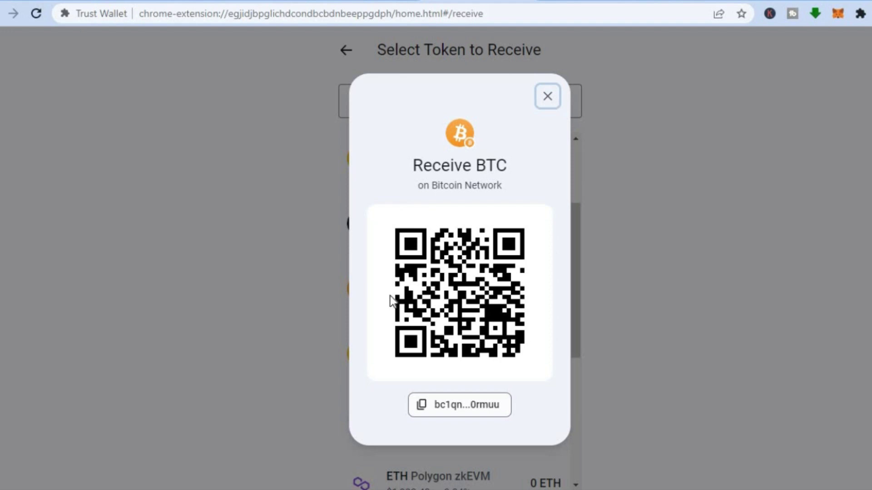
pyautogui.click(545, 96)
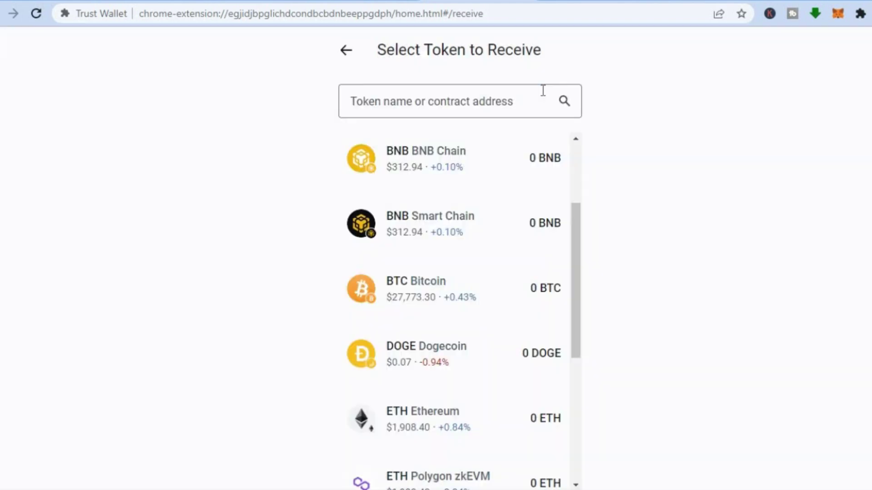
pyautogui.click(346, 59)
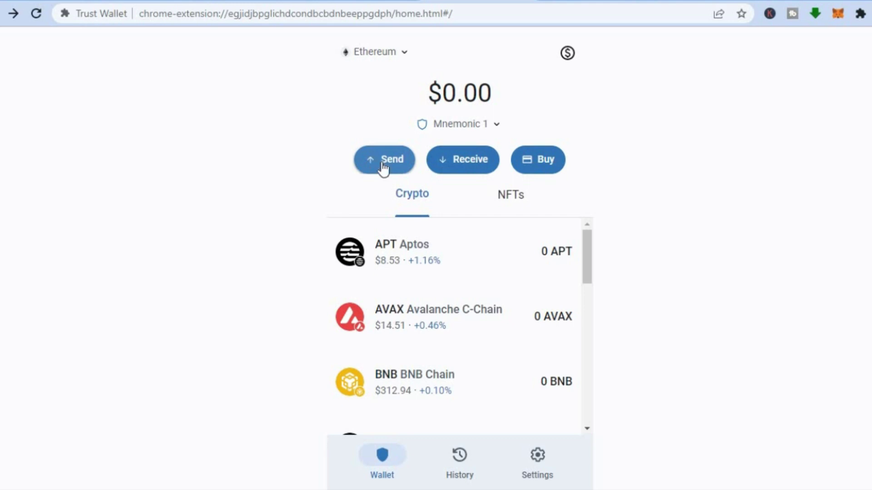
pyautogui.scroll(-1, 380, 234)
pyautogui.scroll(1, 403, 237)
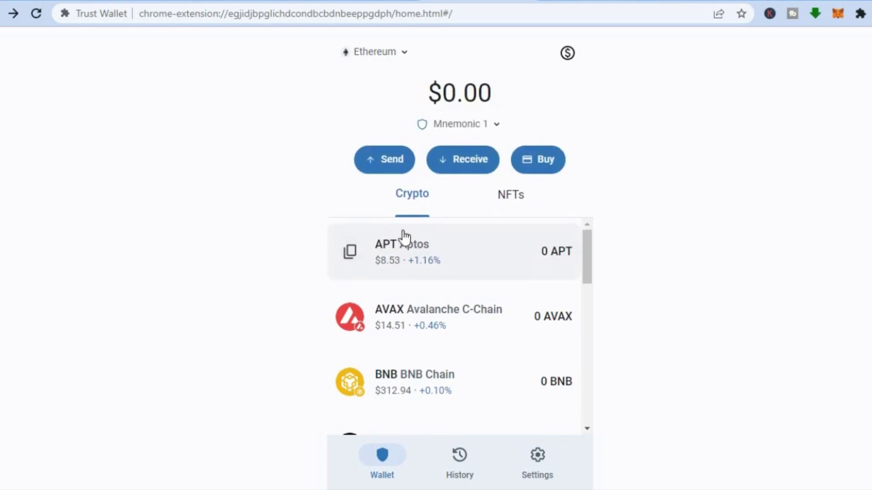
pyautogui.scroll(-2, 403, 235)
pyautogui.scroll(2, 456, 146)
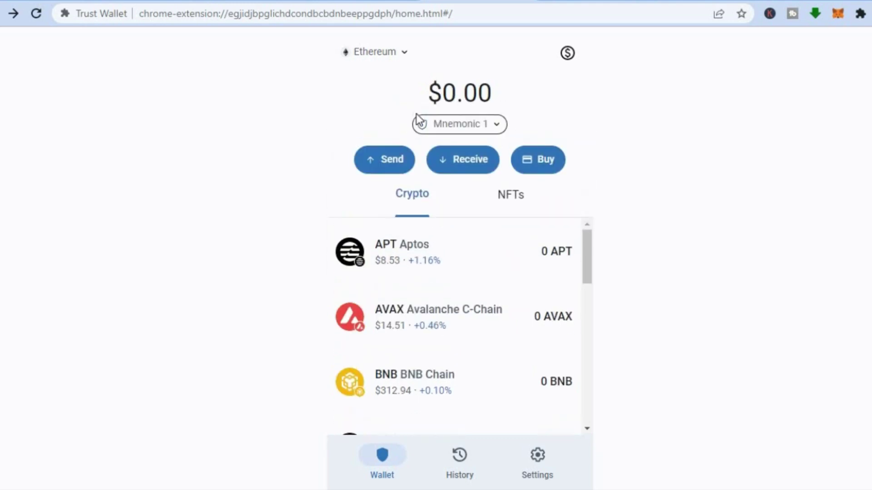
pyautogui.click(388, 164)
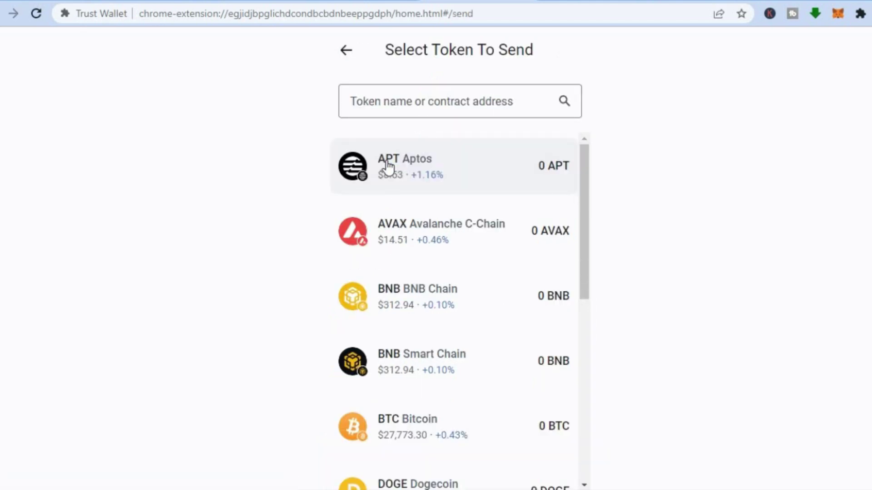
pyautogui.click(387, 437)
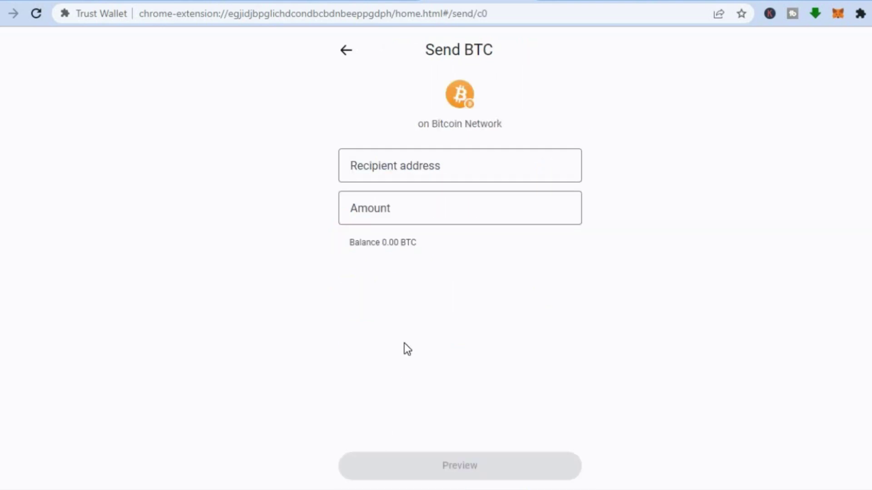
pyautogui.click(460, 166)
pyautogui.click(421, 216)
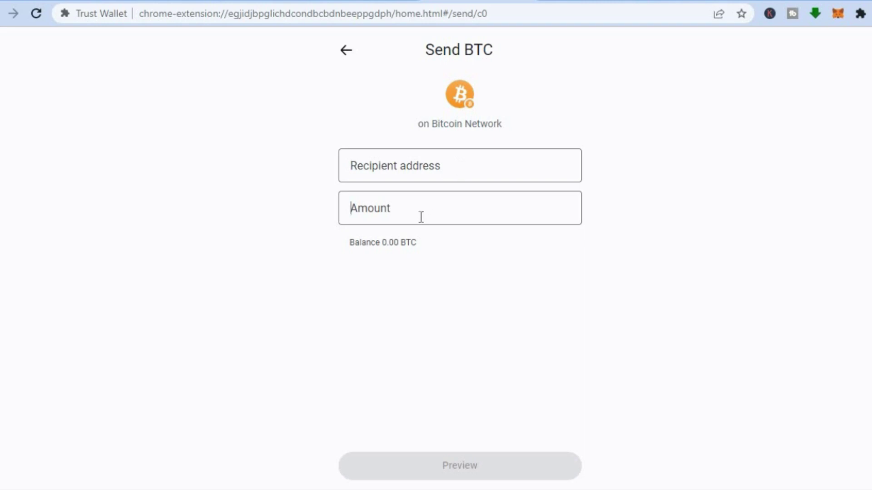
pyautogui.click(348, 51)
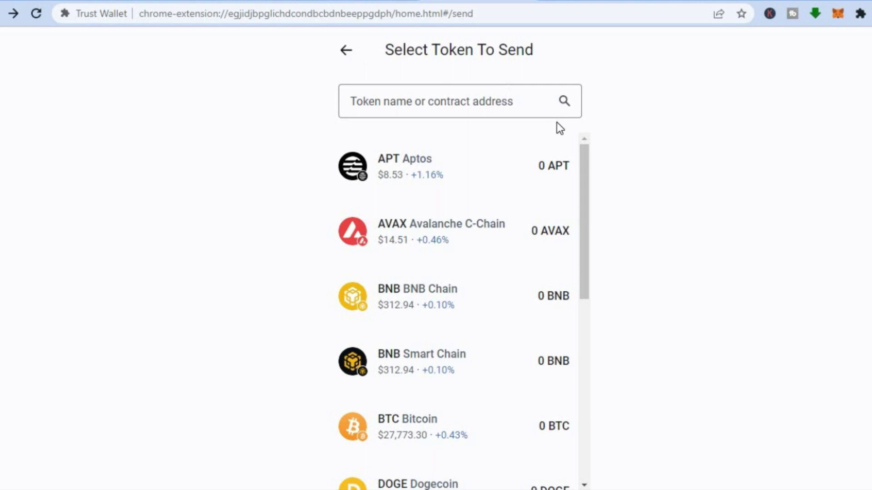
pyautogui.click(340, 45)
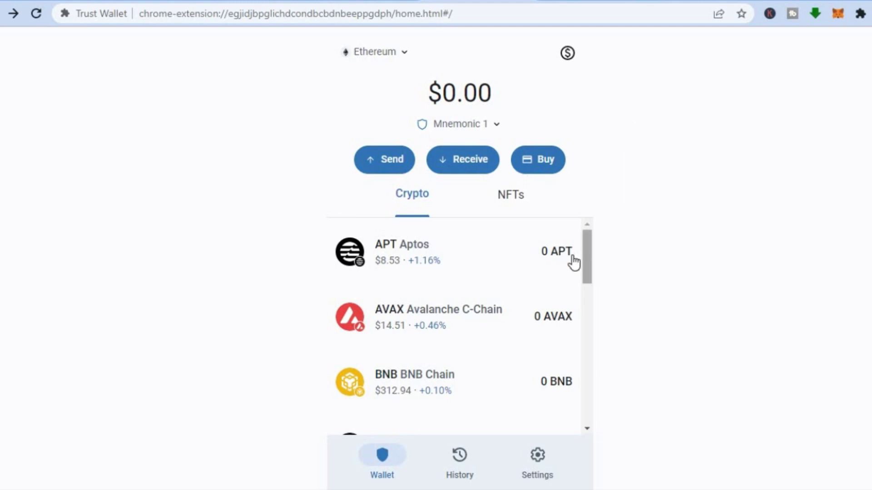
# Look over the token list, then view the empty transaction History page.
pyautogui.scroll(-2, 585, 250)
pyautogui.moveTo(588, 219); pyautogui.dragTo(590, 176)
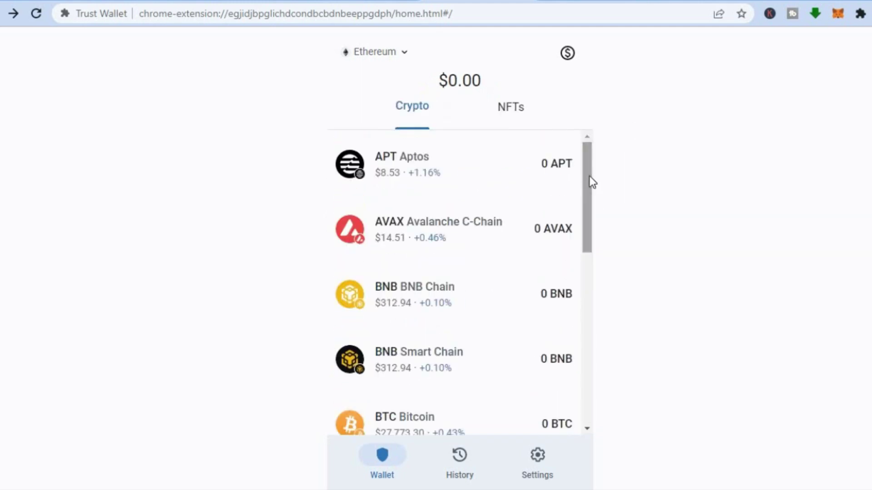
pyautogui.moveTo(590, 206); pyautogui.dragTo(585, 113)
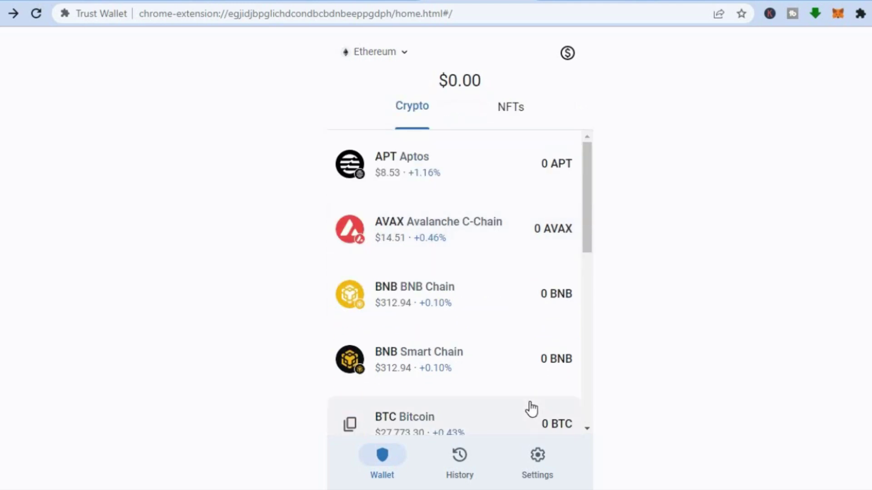
pyautogui.click(460, 464)
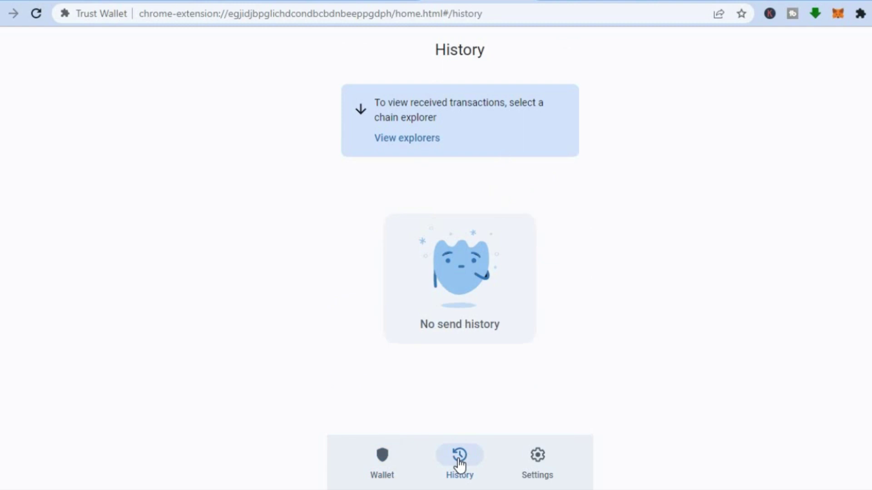
# Browse the Settings list: Ethereum network, Connected dApps, secret phrase, language, analytics.
pyautogui.click(544, 463)
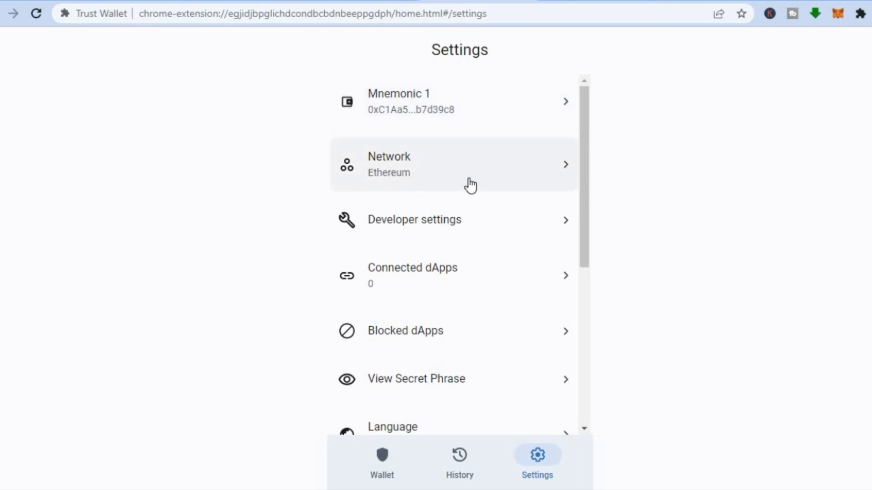
pyautogui.moveTo(584, 179); pyautogui.dragTo(582, 260)
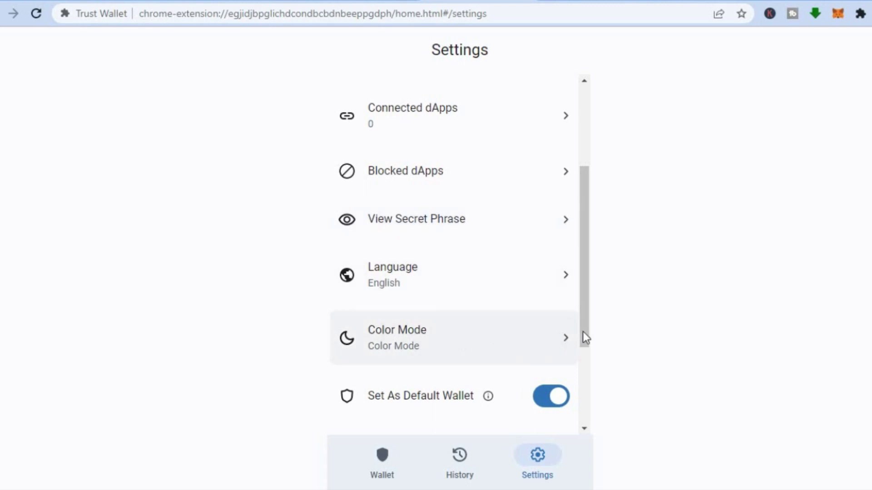
pyautogui.moveTo(586, 332); pyautogui.dragTo(578, 408)
pyautogui.scroll(7, 588, 231)
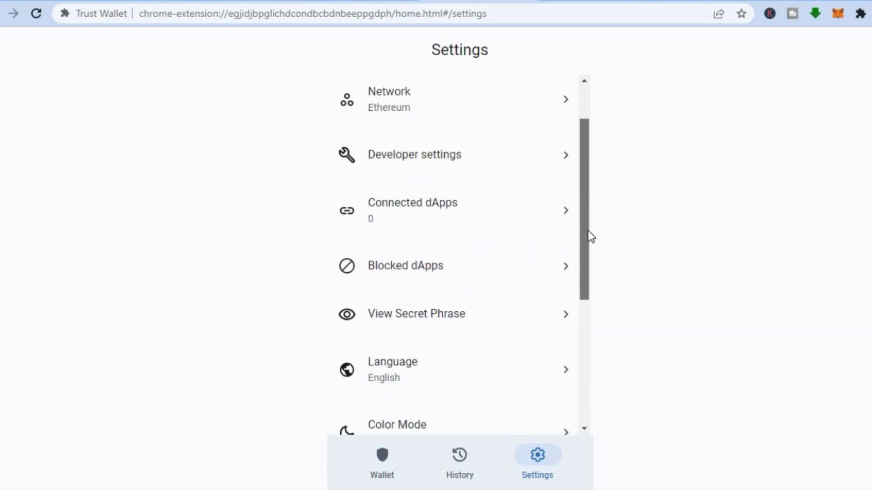